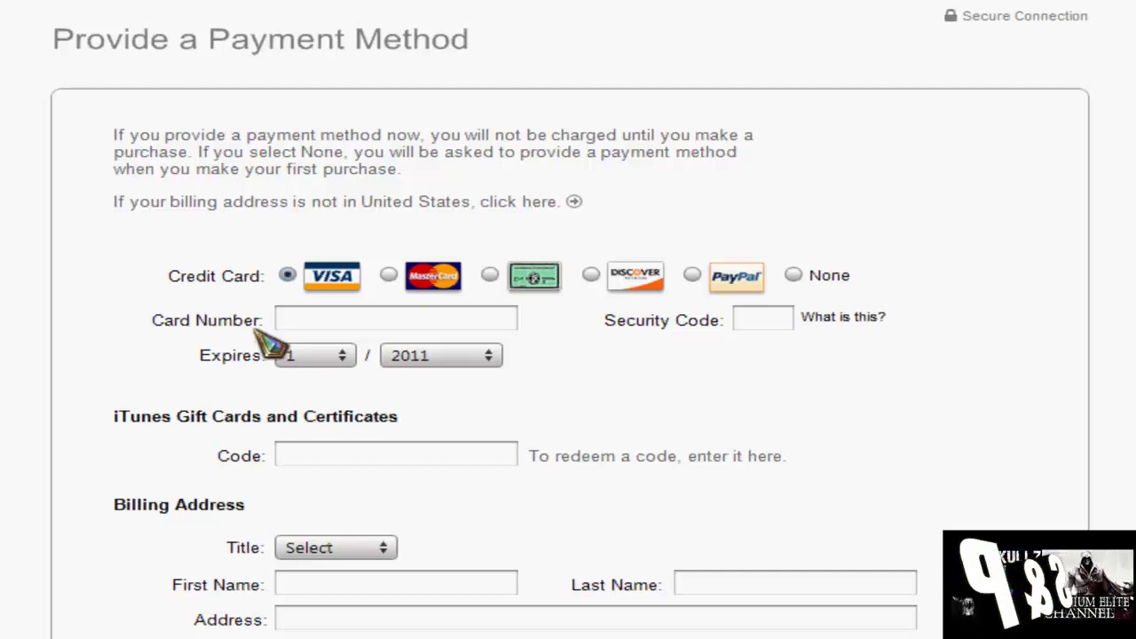
Choose None as the payment method so no card details are required
{"action": "left_click", "coordinate": [796, 275]}
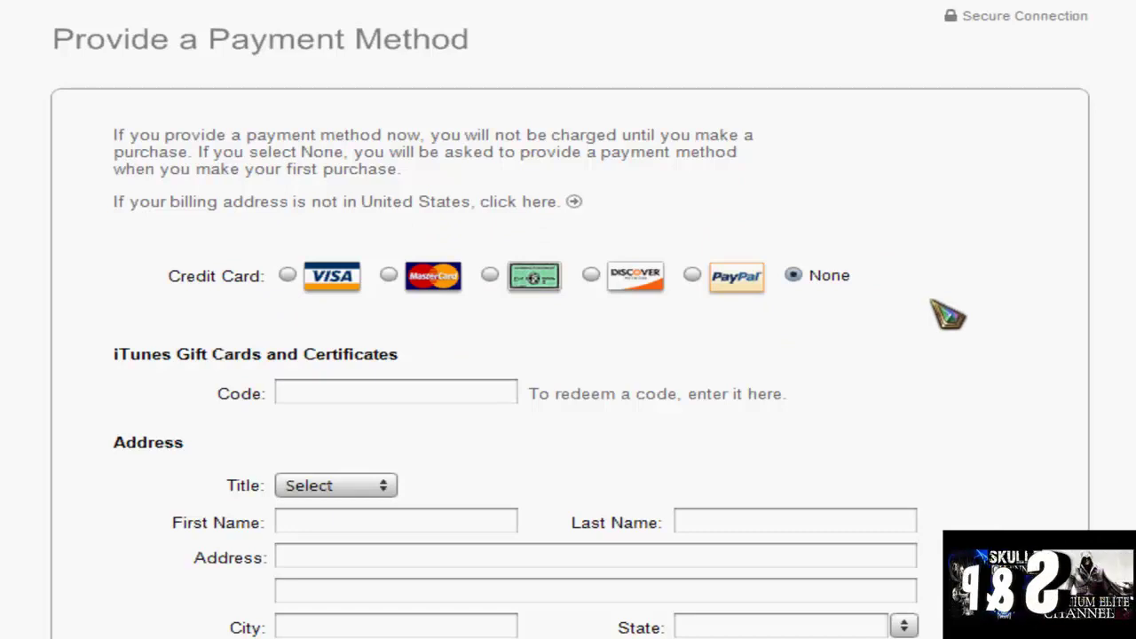
{"action": "scroll", "coordinate": [798, 355], "scroll_direction": "down", "scroll_amount": 1}
Set the title to Mr. and enter the first and last name
{"action": "scroll", "coordinate": [413, 386], "scroll_direction": "down", "scroll_amount": 1}
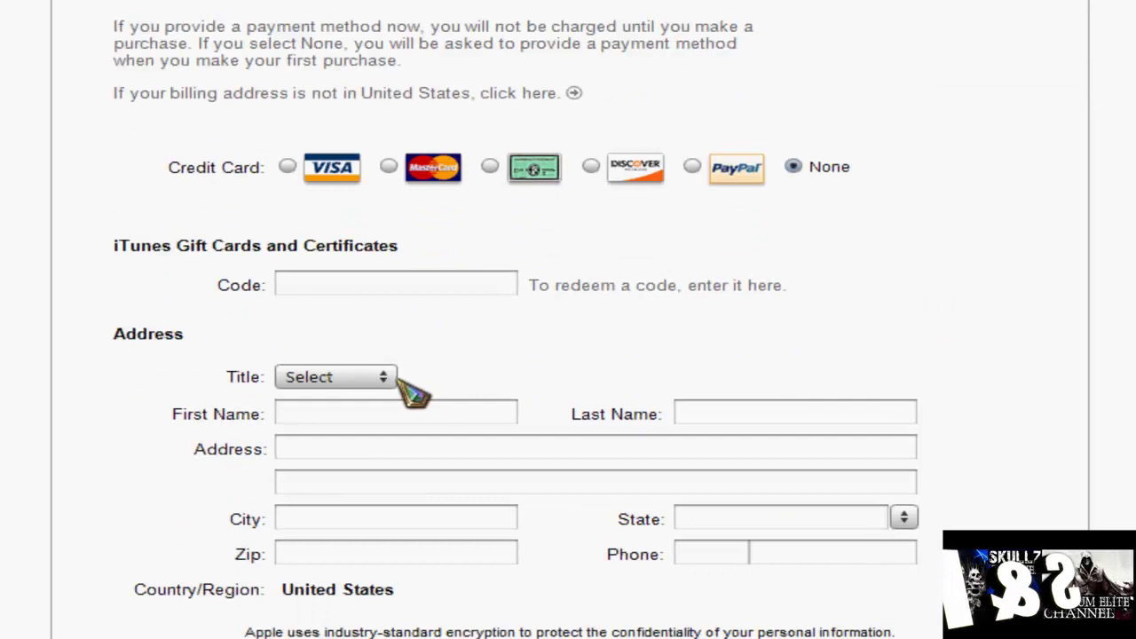
{"action": "left_click", "coordinate": [395, 378]}
{"action": "left_click", "coordinate": [363, 431]}
{"action": "left_click", "coordinate": [359, 410]}
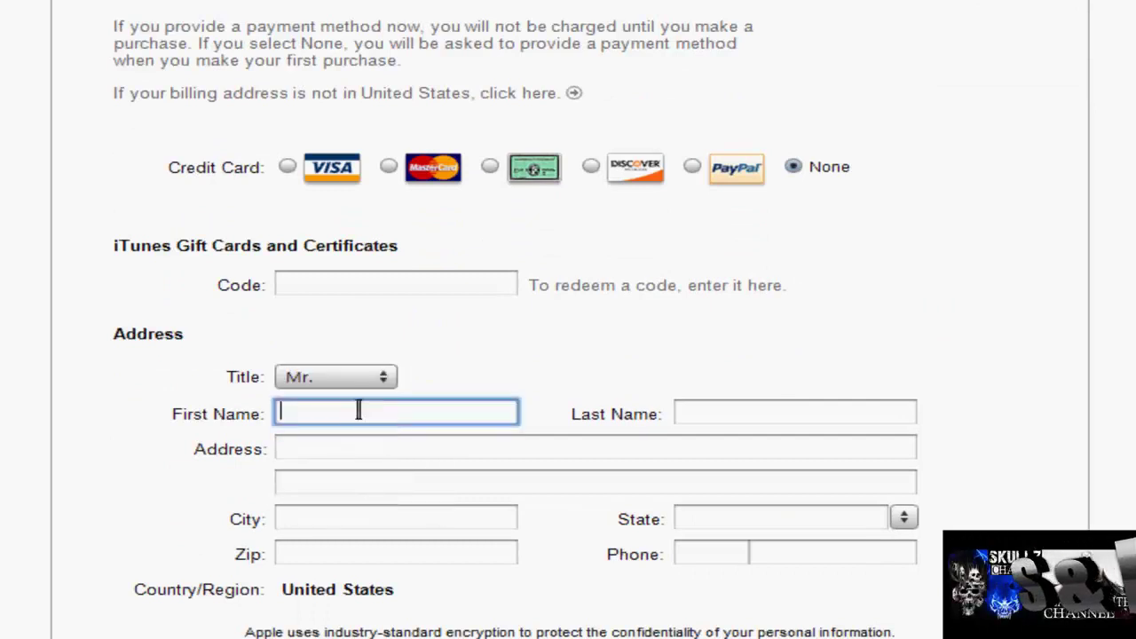
{"action": "type", "text": "lol"}
{"action": "left_click", "coordinate": [493, 440]}
{"action": "left_click", "coordinate": [736, 412]}
{"action": "type", "text": "lol"}
Enter New York as the city, pick AS - American Samoa as the state, and fill in the phone number
{"action": "left_click", "coordinate": [335, 514]}
{"action": "type", "text": "New "}
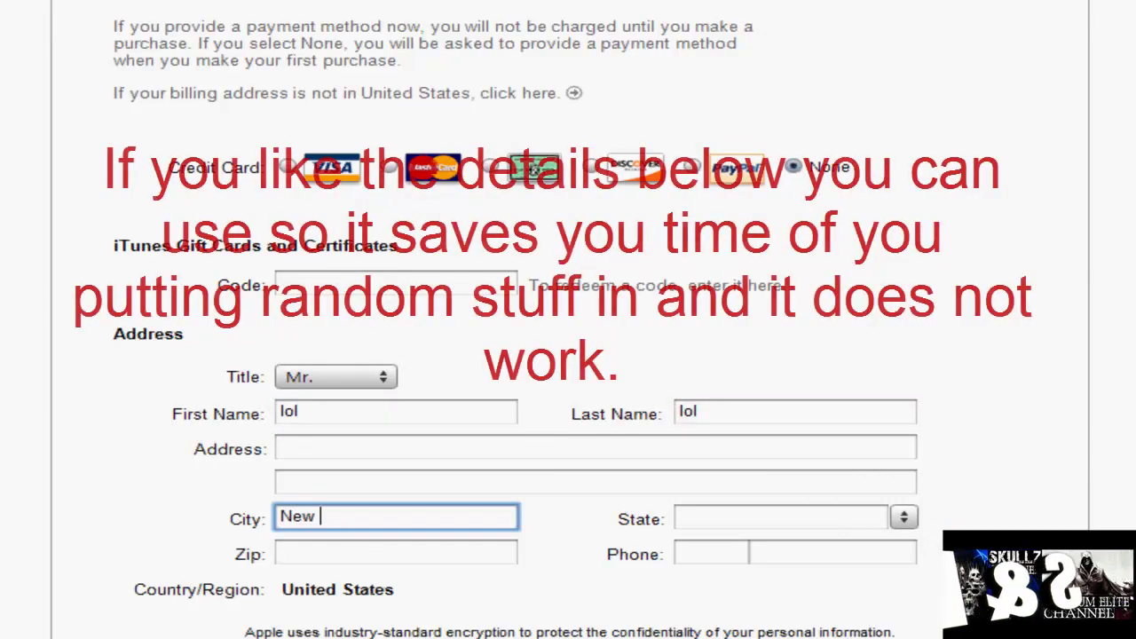
{"action": "type", "text": "York"}
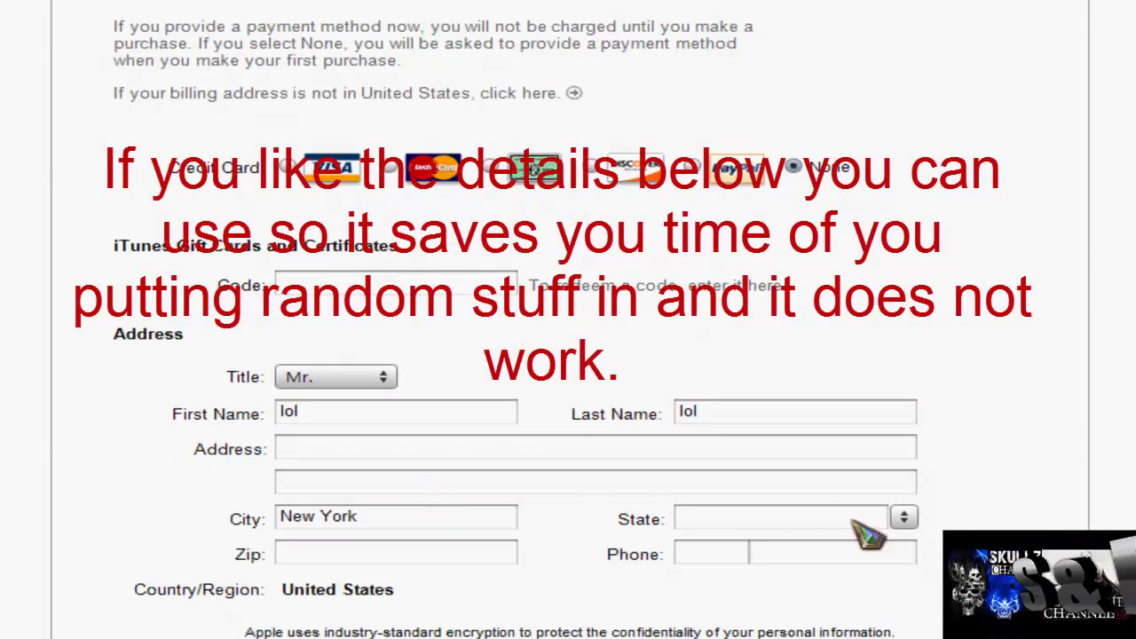
{"action": "left_click", "coordinate": [903, 518]}
{"action": "left_click", "coordinate": [976, 41]}
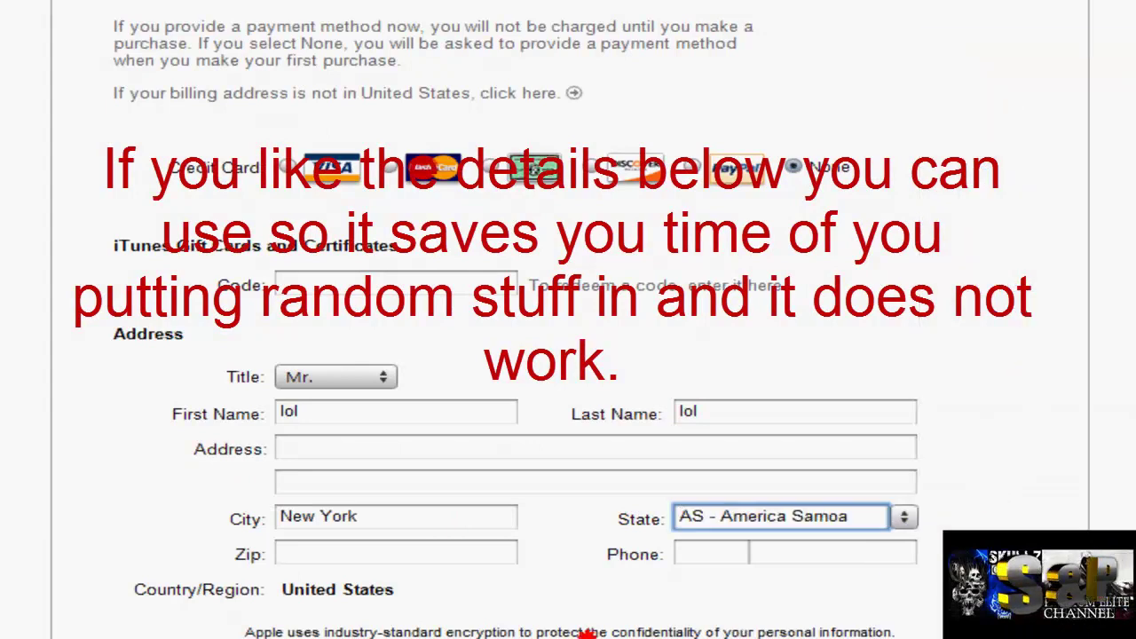
{"action": "left_click", "coordinate": [719, 553]}
{"action": "type", "text": "111"}
{"action": "left_click", "coordinate": [811, 545]}
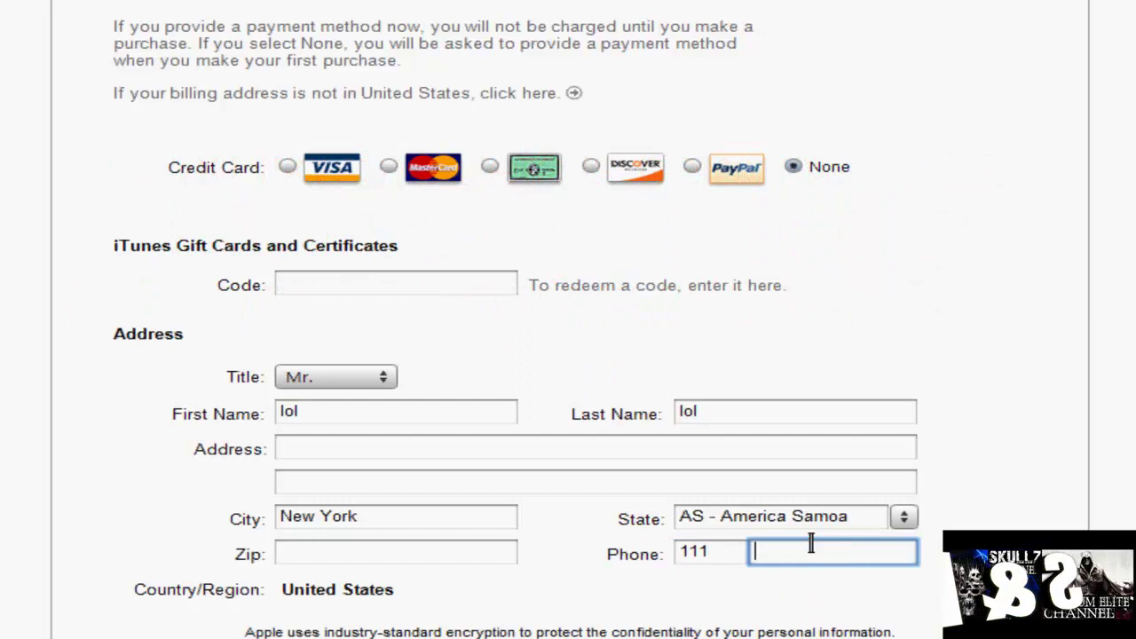
{"action": "type", "text": "7777777"}
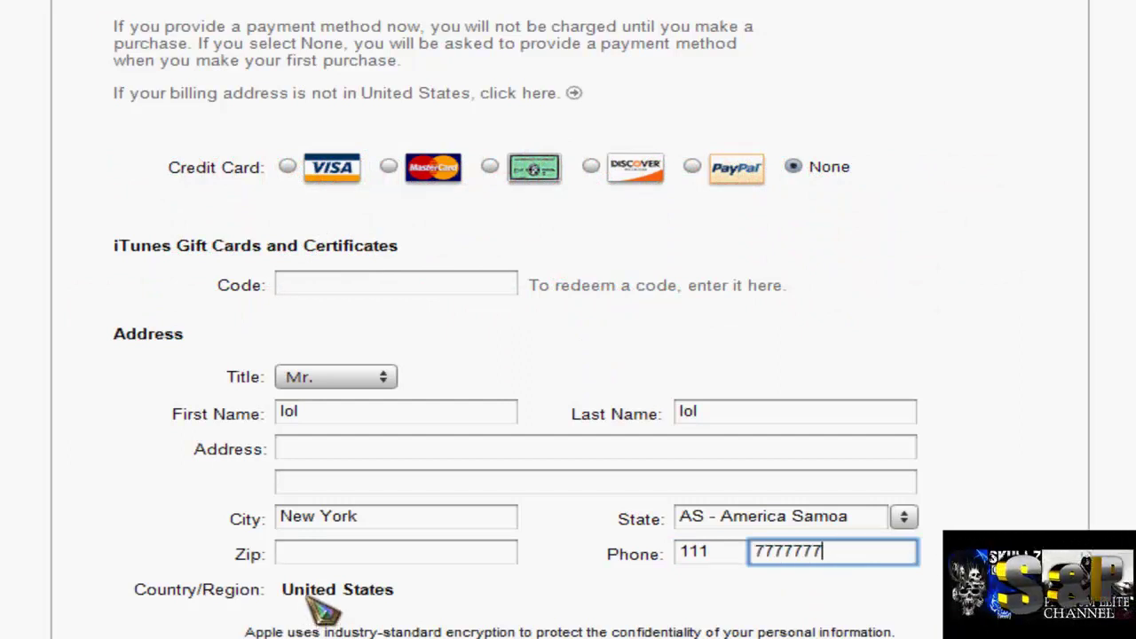
Fill in the zip code and both street address lines
{"action": "left_click", "coordinate": [329, 551]}
{"action": "type", "text": "78977457"}
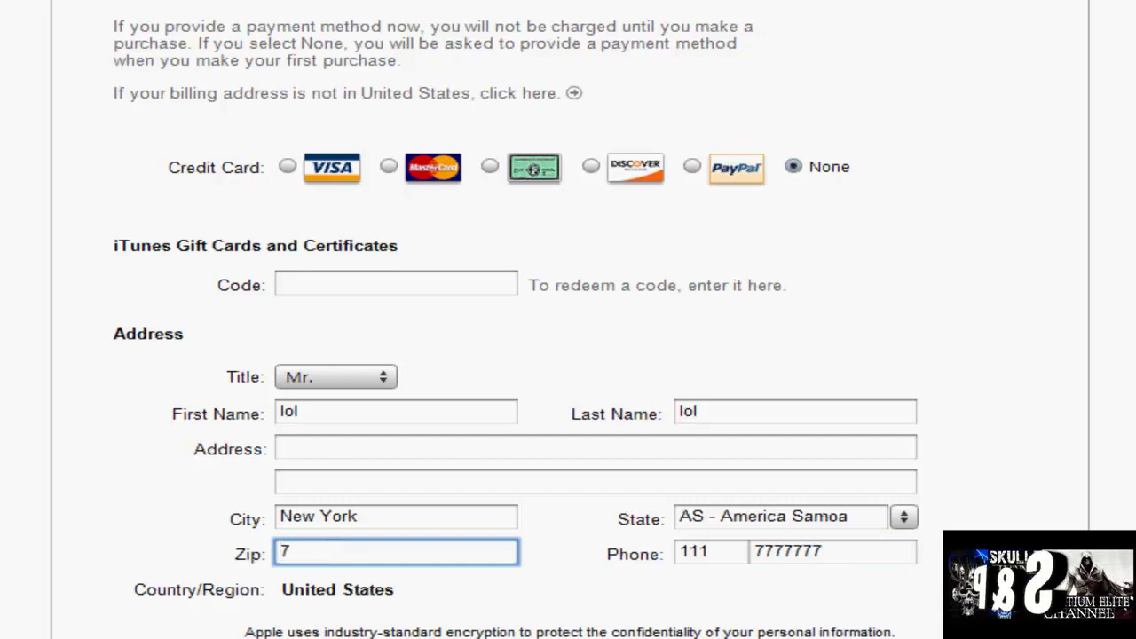
{"action": "left_click", "coordinate": [327, 446]}
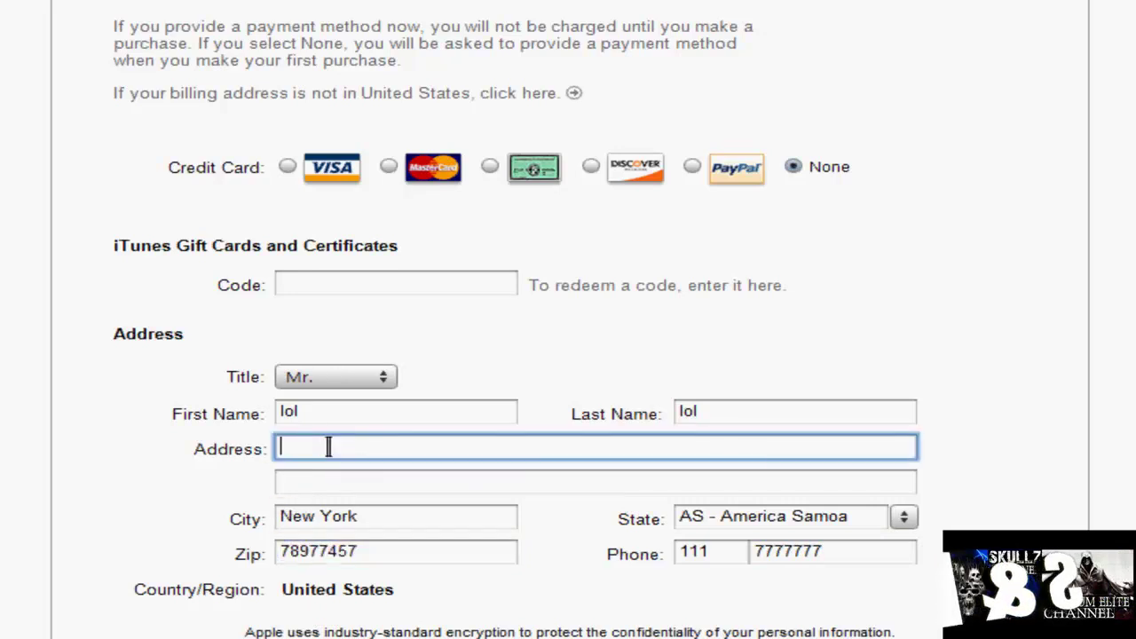
{"action": "type", "text": "9"}
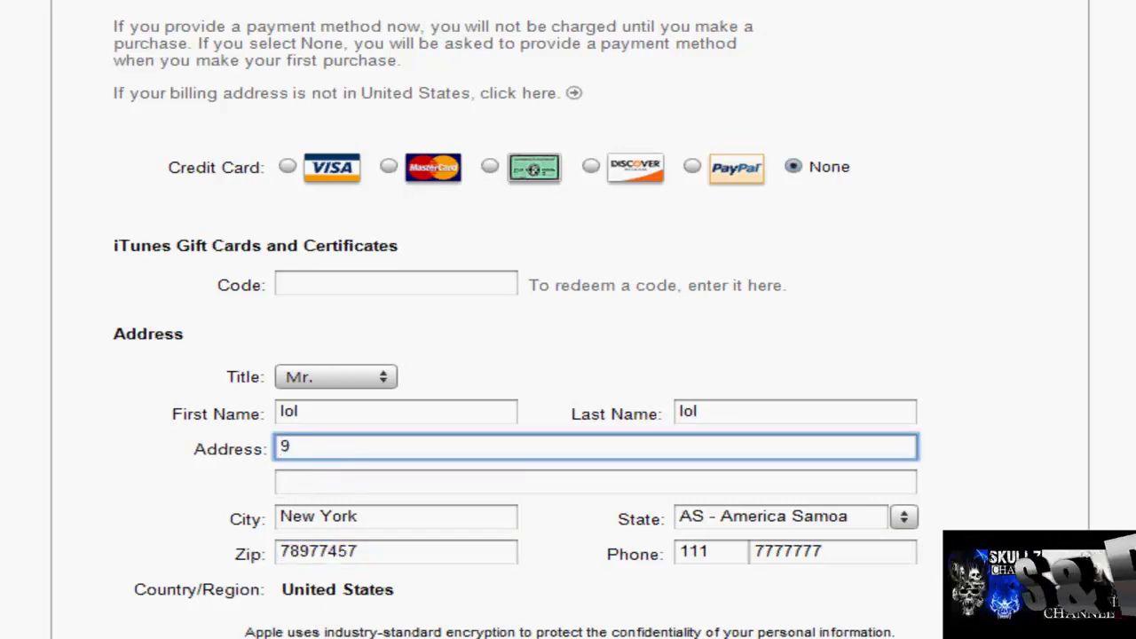
{"action": "type", "text": " random road"}
{"action": "left_click", "coordinate": [323, 479]}
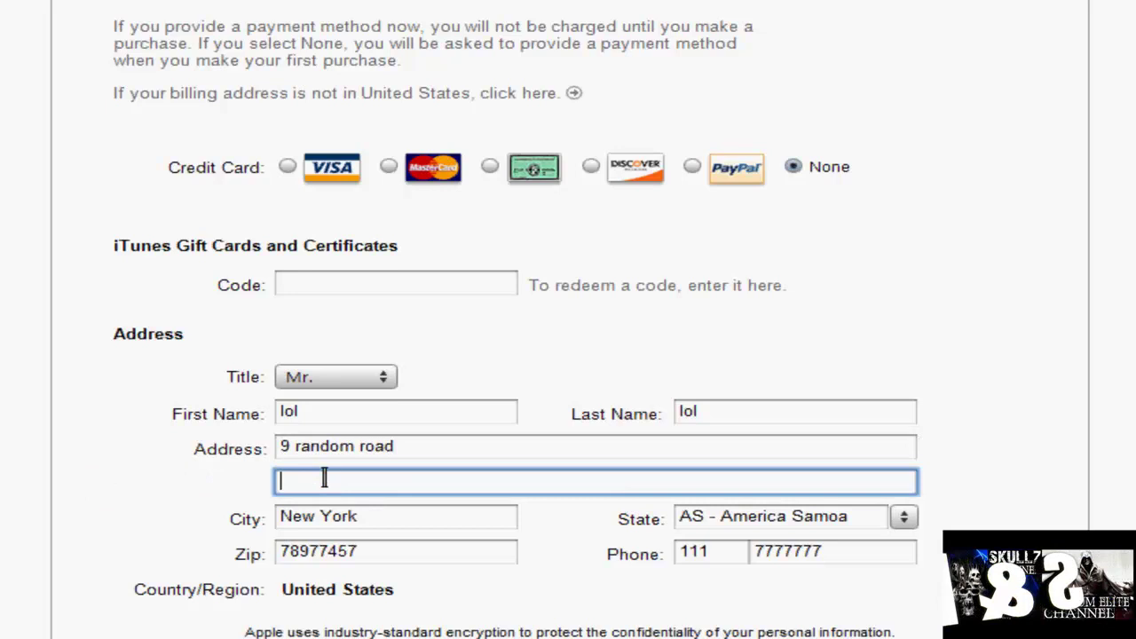
{"action": "type", "text": "new yor"}
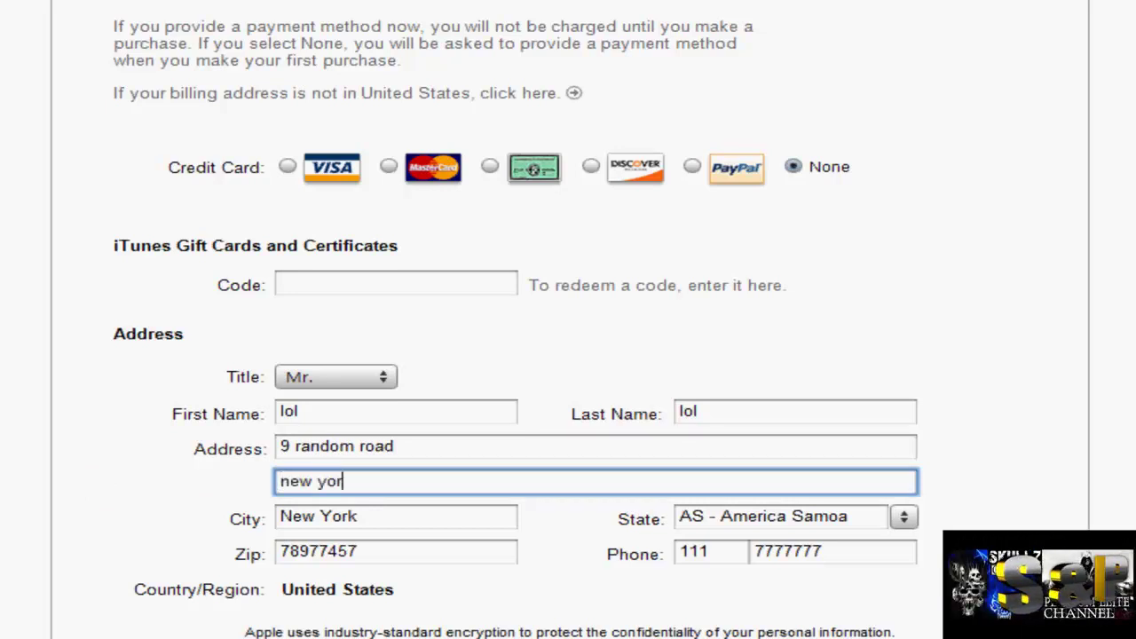
{"action": "type", "text": "rk drive"}
{"action": "left_click", "coordinate": [88, 497]}
{"action": "scroll", "coordinate": [398, 561], "scroll_direction": "down", "scroll_amount": 1}
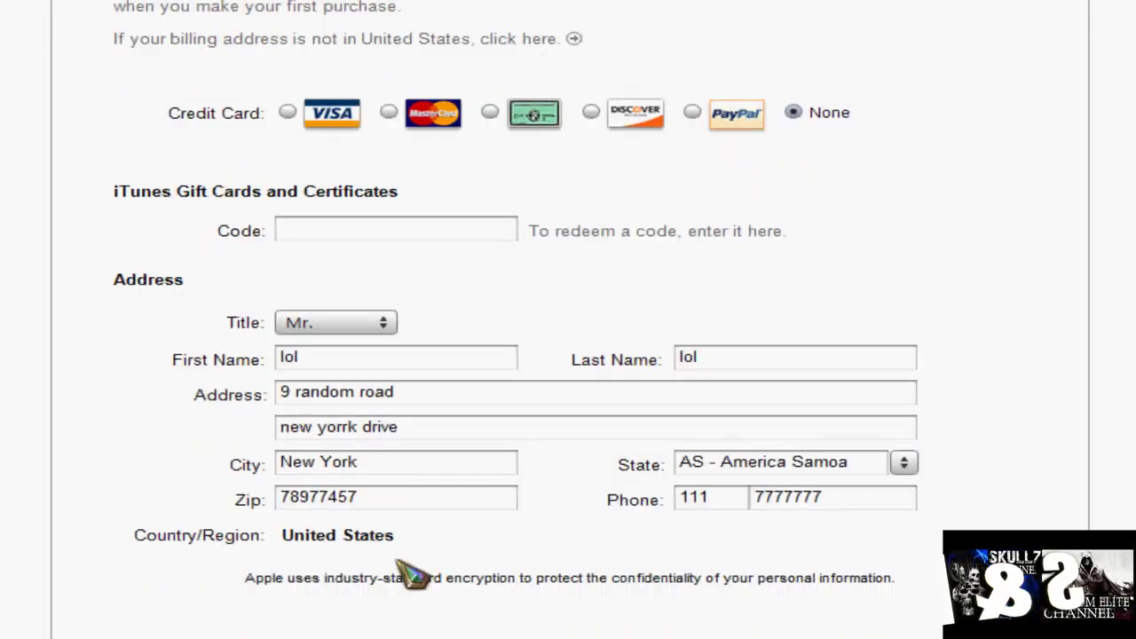
{"action": "scroll", "coordinate": [398, 562], "scroll_direction": "down", "scroll_amount": 1}
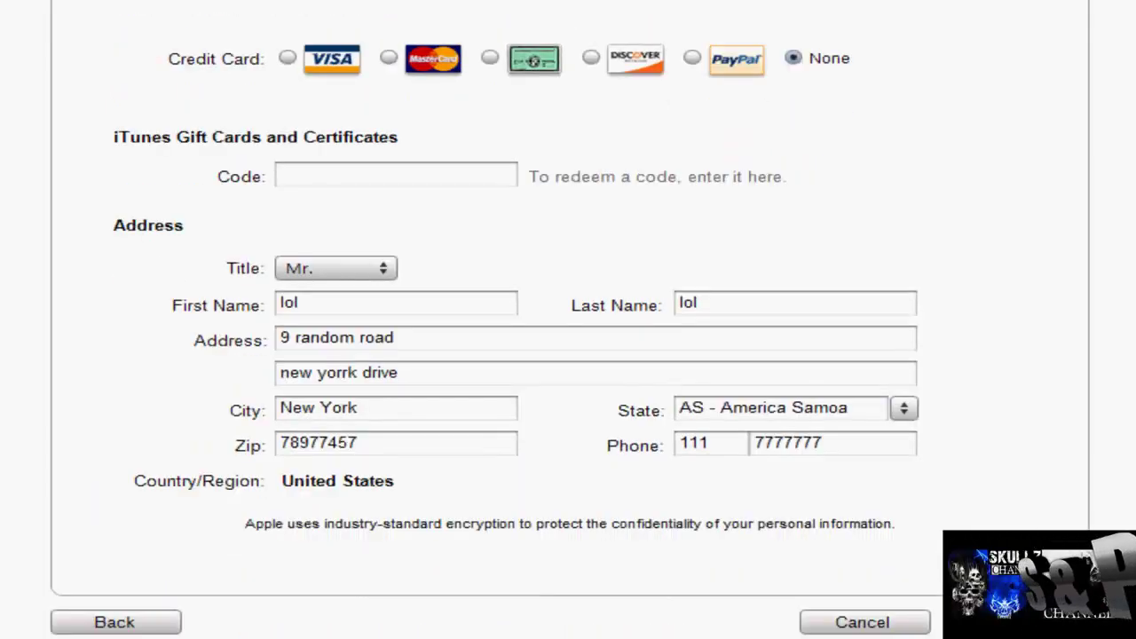
Submit the form, then replace the rejected zip code with a new nine-digit value
{"action": "left_click", "coordinate": [1012, 622]}
{"action": "scroll", "coordinate": [1052, 519], "scroll_direction": "down", "scroll_amount": 2}
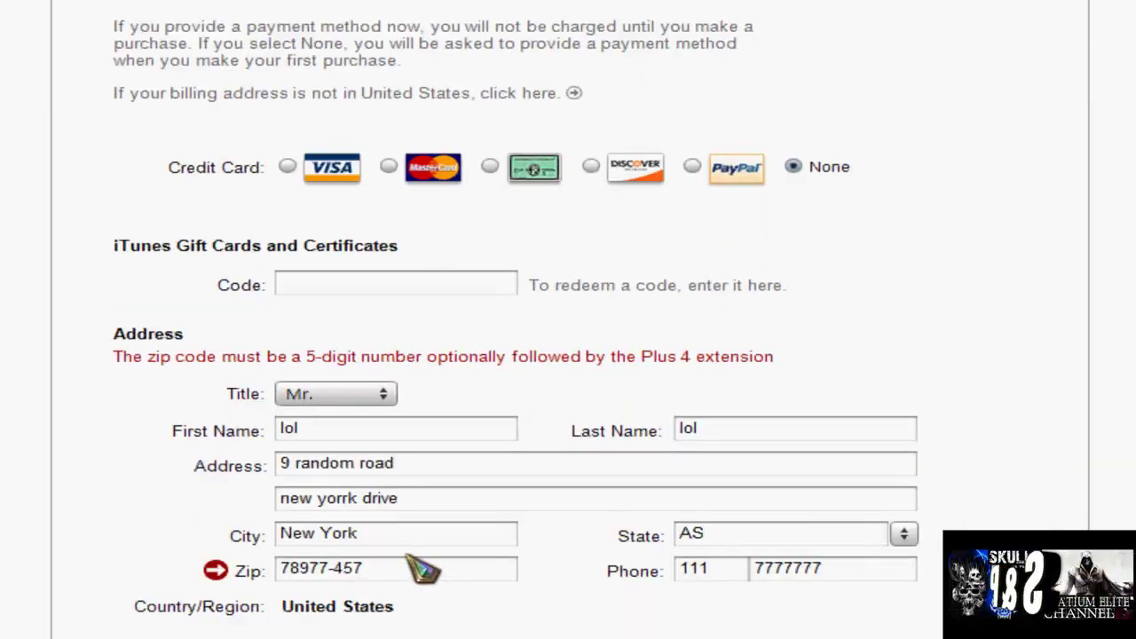
{"action": "triple_click", "coordinate": [434, 572]}
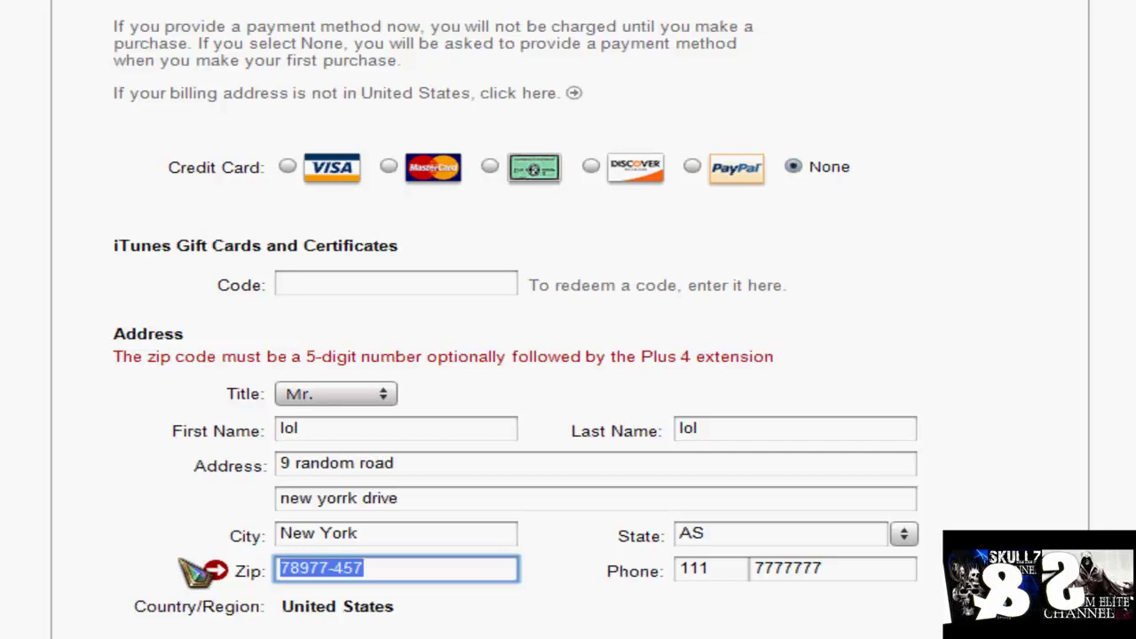
{"action": "key", "text": "BackSpace"}
{"action": "type", "text": "555554444"}
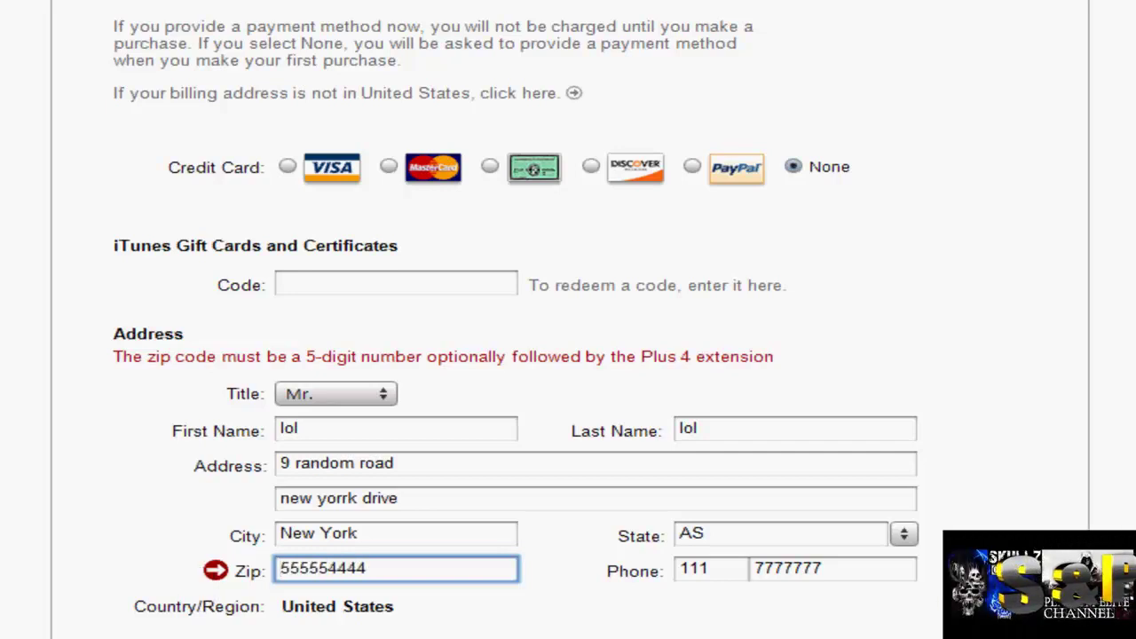
{"action": "scroll", "coordinate": [190, 567], "scroll_direction": "down", "scroll_amount": 2}
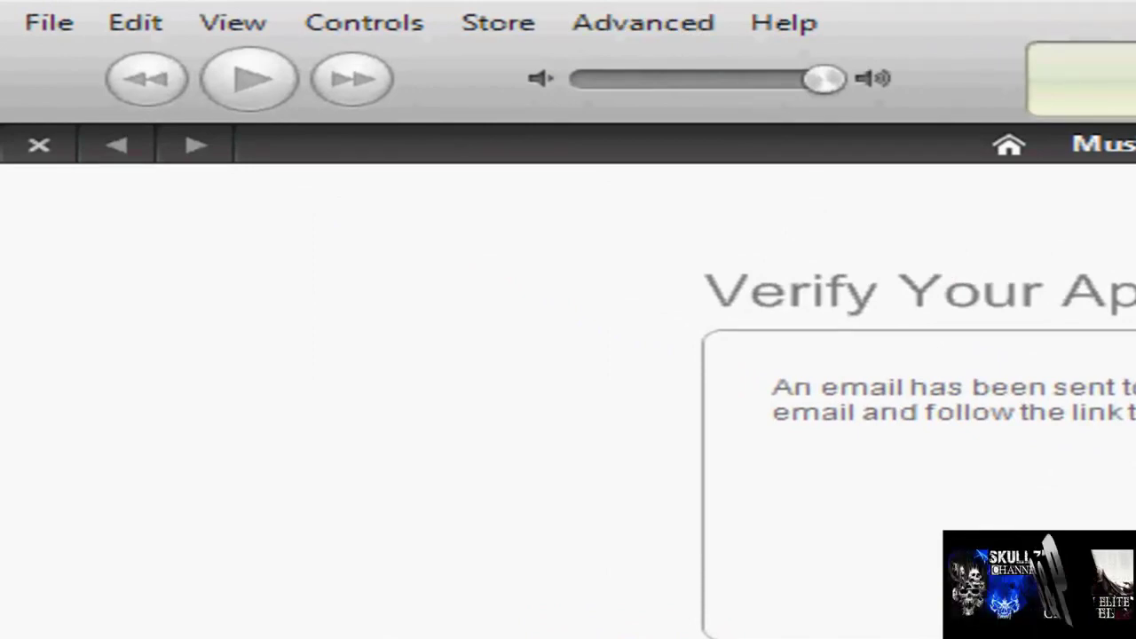
{"action": "left_click", "coordinate": [503, 22]}
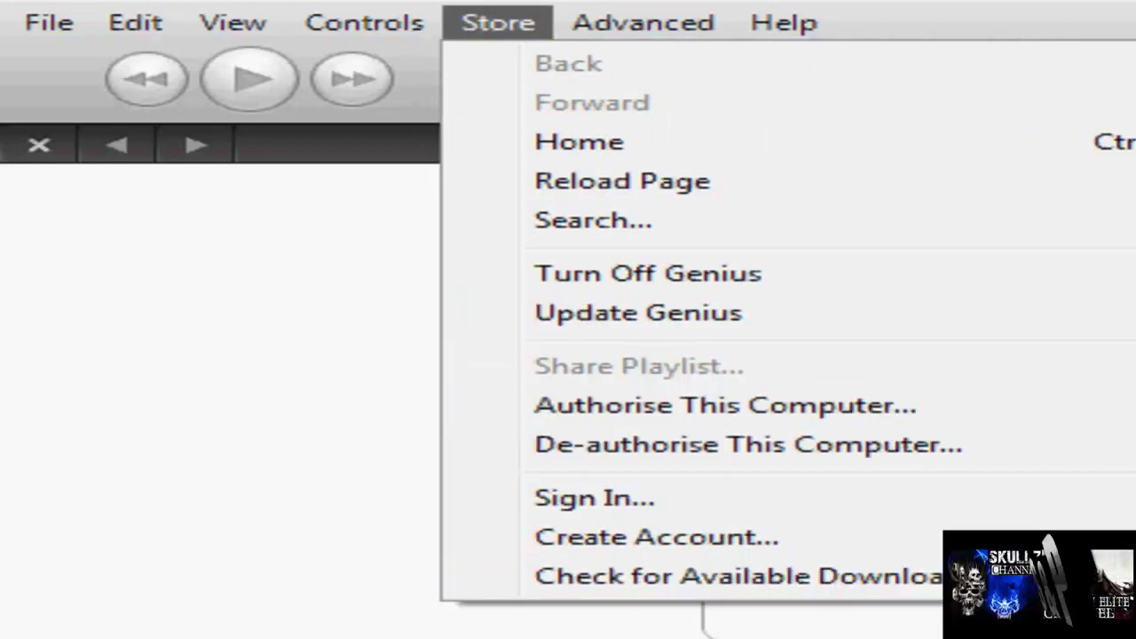
{"action": "key", "text": "Escape"}
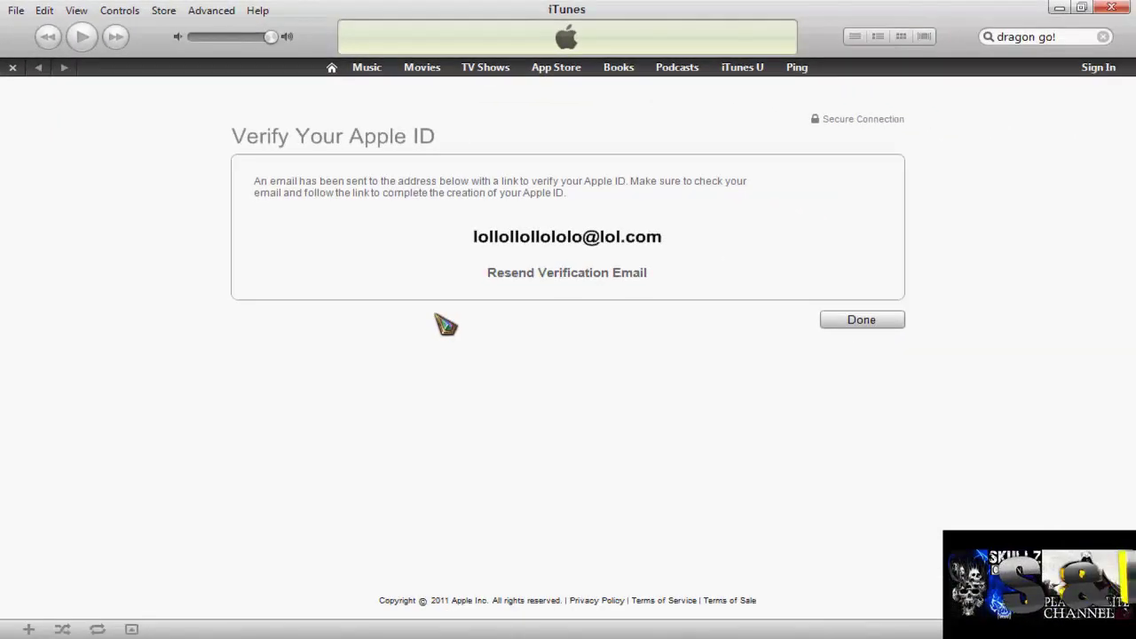